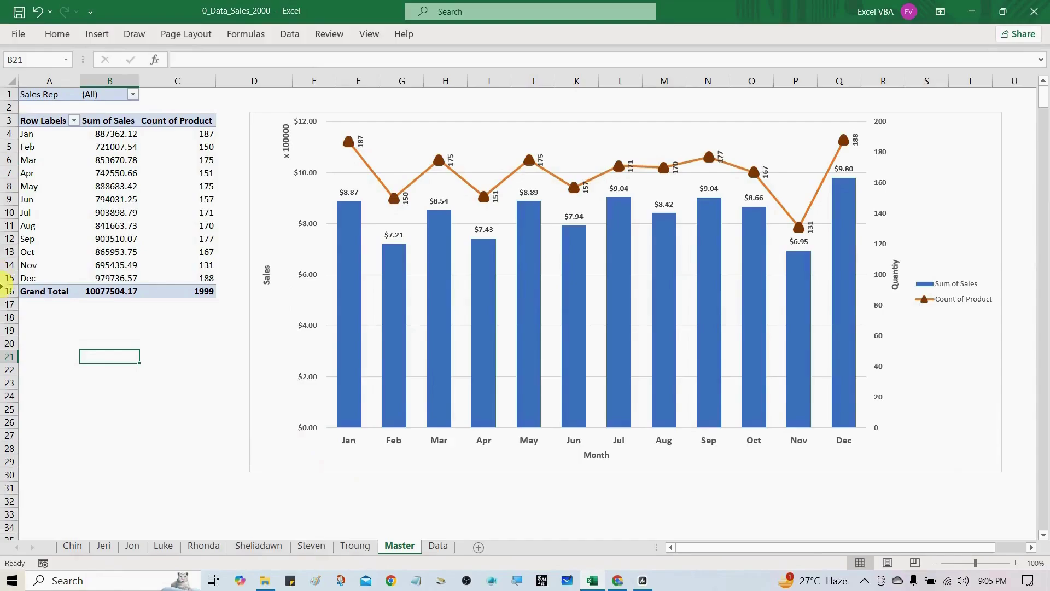
# Look through the pivot table sheets of the first five sales reps and return to the Master sheet.
pyautogui.click(72, 550)
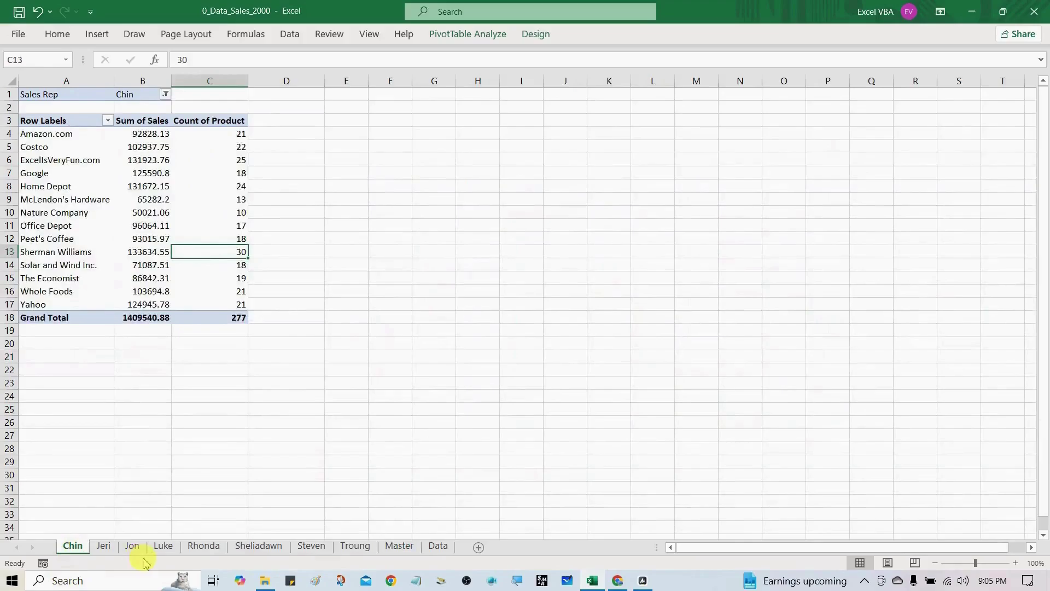
pyautogui.click(104, 547)
pyautogui.click(131, 549)
pyautogui.click(163, 547)
pyautogui.click(186, 549)
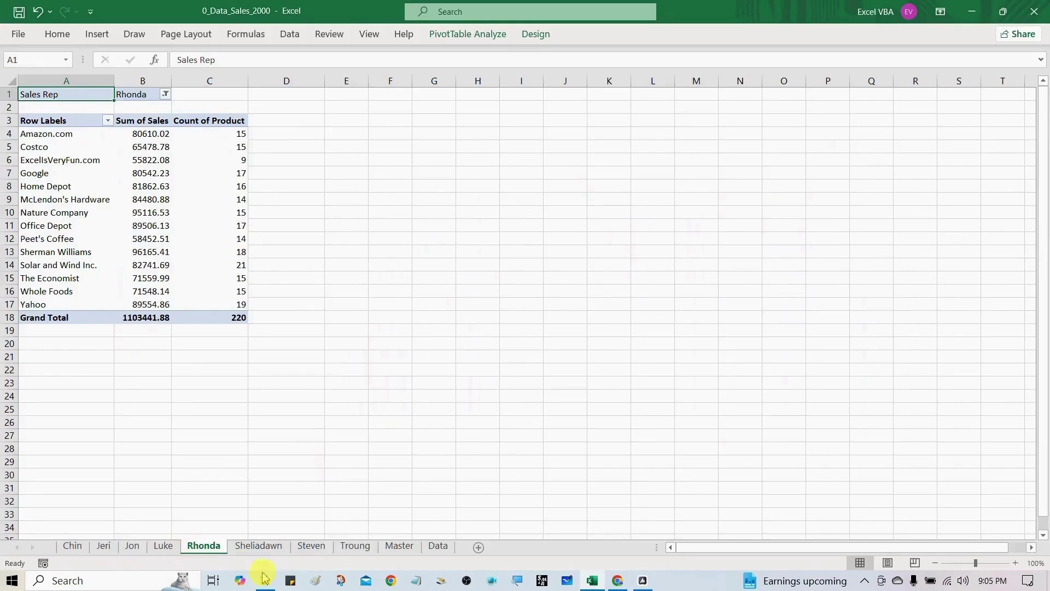
pyautogui.click(400, 548)
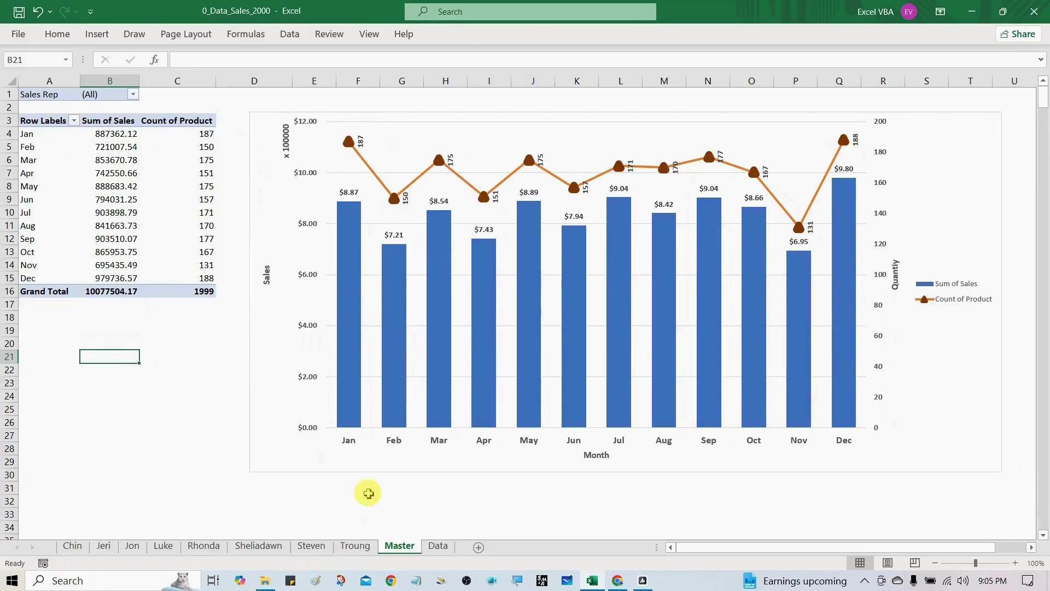
# Group all eight sales rep sheets and color their tabs with the blue theme color.
pyautogui.click(74, 544)
pyautogui.keyDown('ctrl'); pyautogui.click(110, 547); pyautogui.keyUp('ctrl')
pyautogui.keyDown('ctrl'); pyautogui.click(132, 546); pyautogui.keyUp('ctrl')
pyautogui.keyDown('ctrl'); pyautogui.click(163, 546); pyautogui.keyUp('ctrl')
pyautogui.keyDown('ctrl'); pyautogui.click(204, 549); pyautogui.keyUp('ctrl')
pyautogui.keyDown('ctrl'); pyautogui.click(274, 547); pyautogui.keyUp('ctrl')
pyautogui.keyDown('ctrl'); pyautogui.click(311, 547); pyautogui.keyUp('ctrl')
pyautogui.keyDown('ctrl'); pyautogui.click(336, 549); pyautogui.keyUp('ctrl')
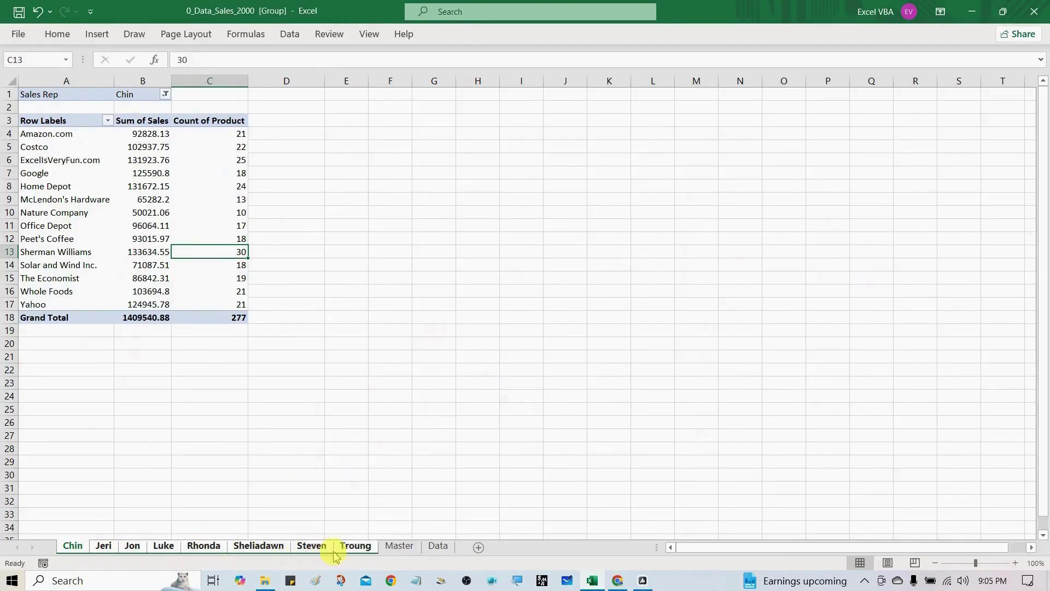
pyautogui.rightClick(336, 548)
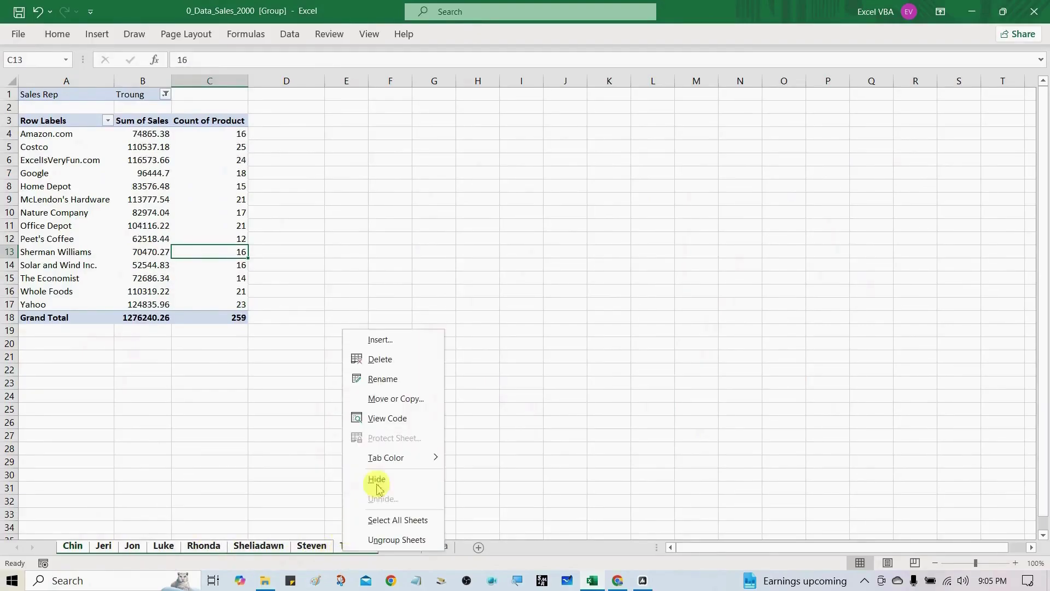
pyautogui.moveTo(406, 463)
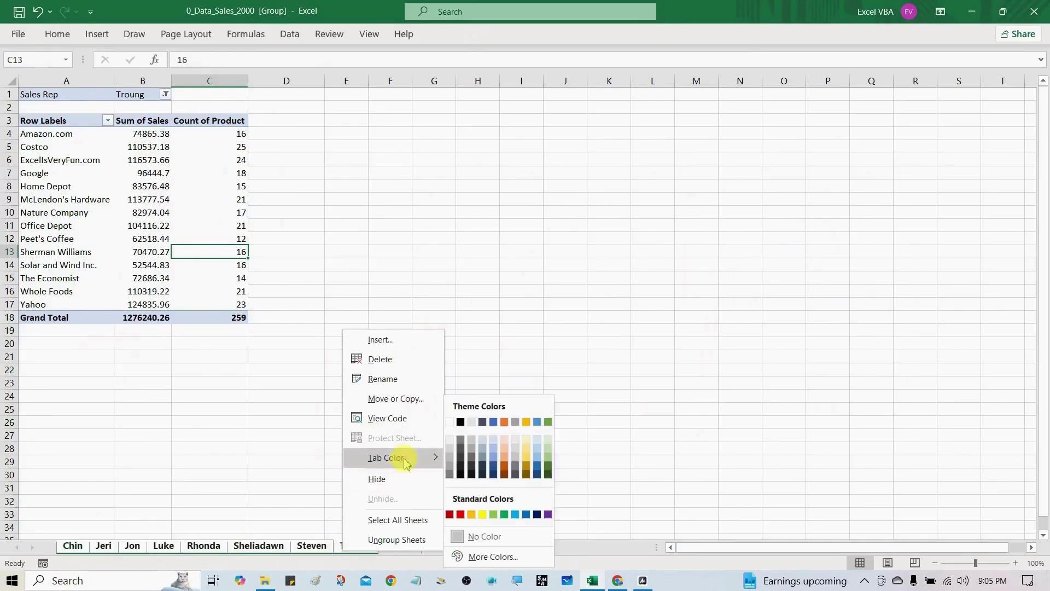
pyautogui.click(494, 424)
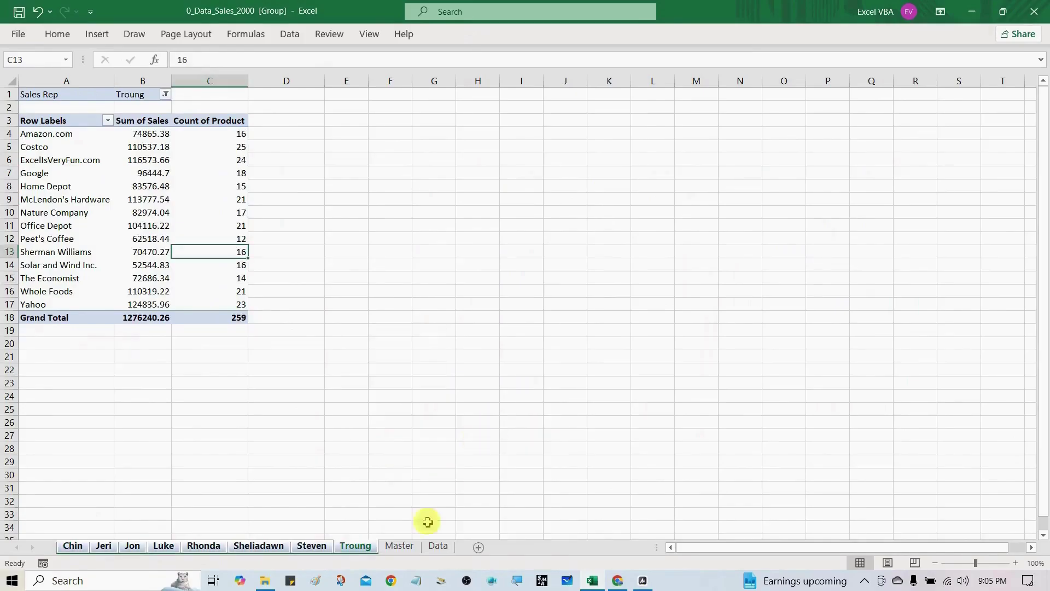
# Ungroup the sheets by switching to Master and color the Master sheet's tab green.
pyautogui.click(401, 546)
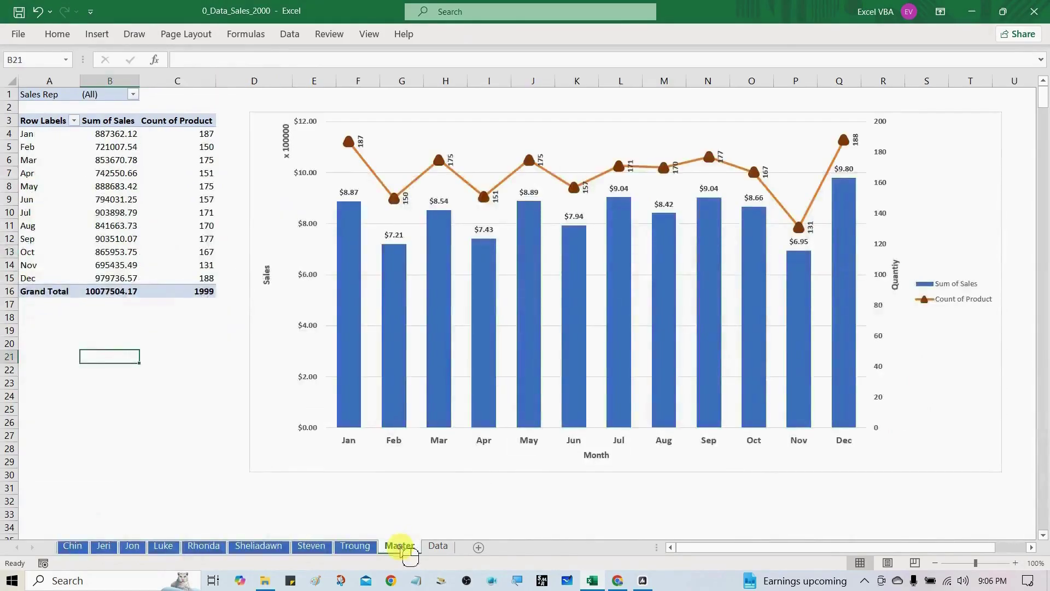
pyautogui.rightClick(401, 548)
pyautogui.moveTo(465, 479)
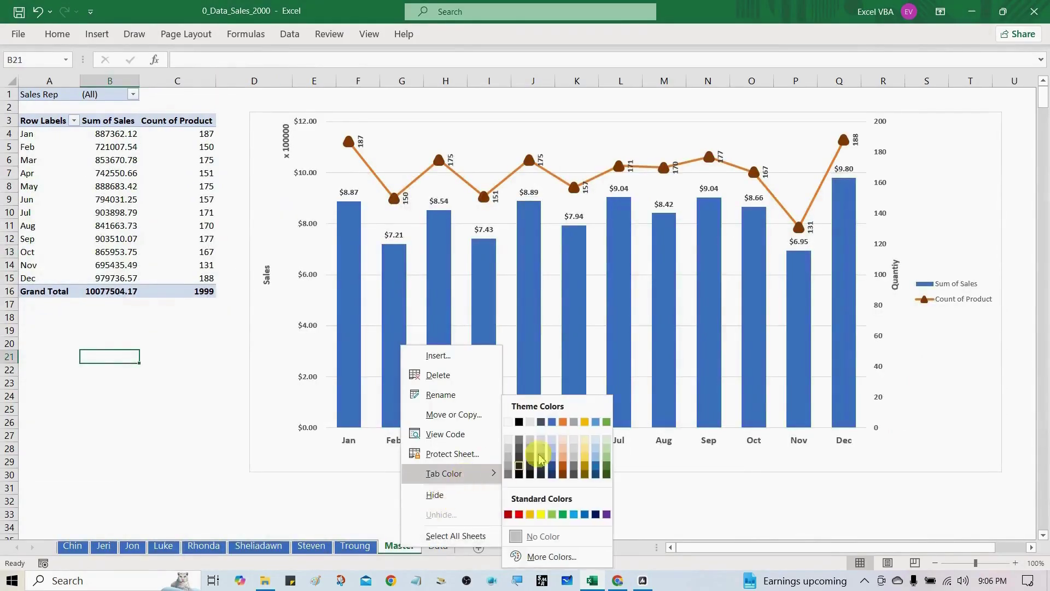
pyautogui.click(595, 425)
# Color the Data sheet's tab black.
pyautogui.rightClick(437, 545)
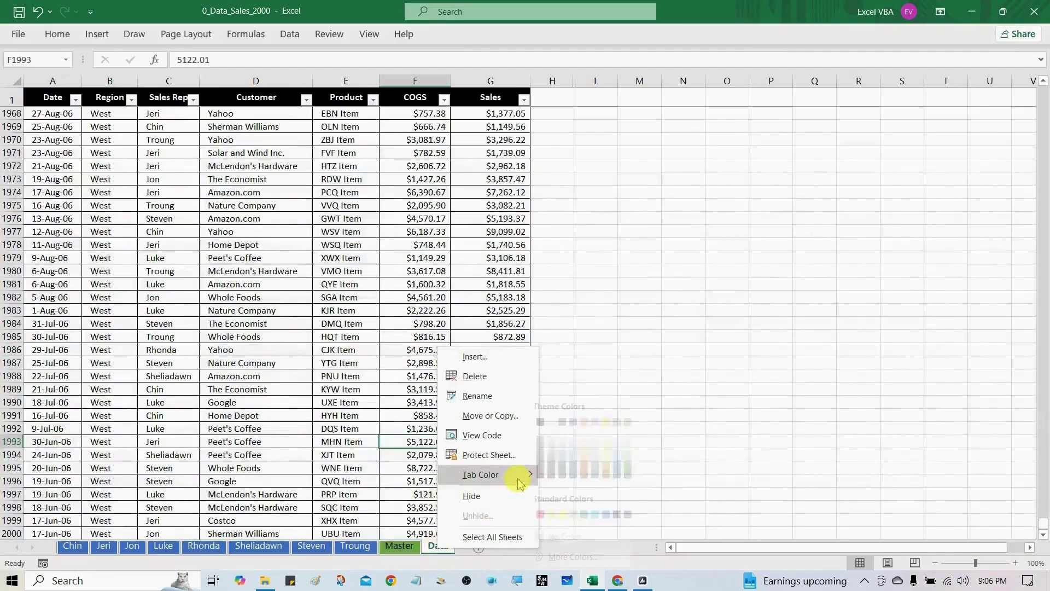
pyautogui.moveTo(523, 479)
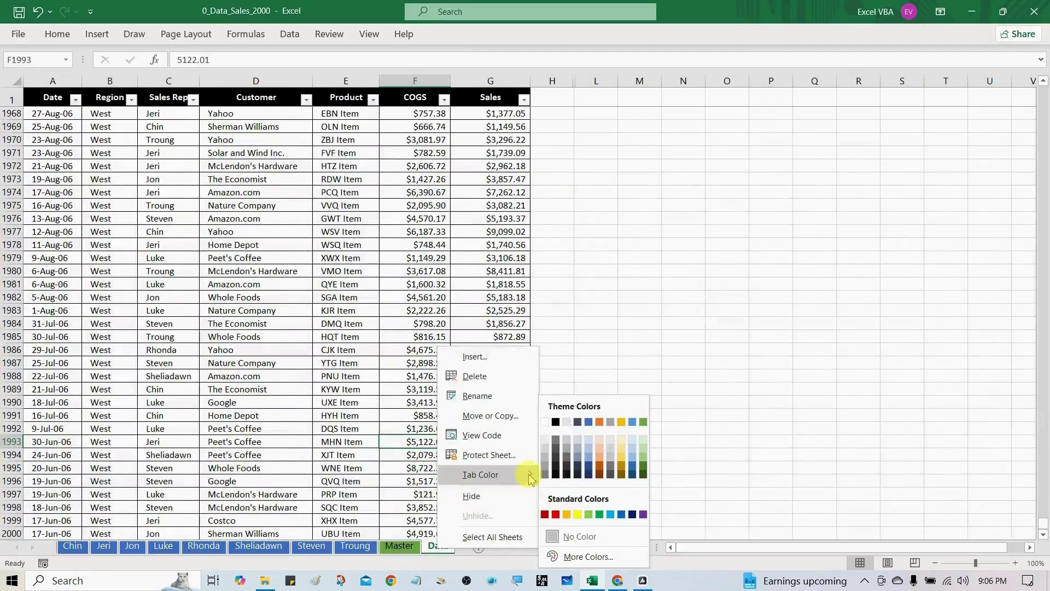
pyautogui.click(556, 425)
# View the first three sales rep sheets to check the recolored tabs.
pyautogui.click(73, 546)
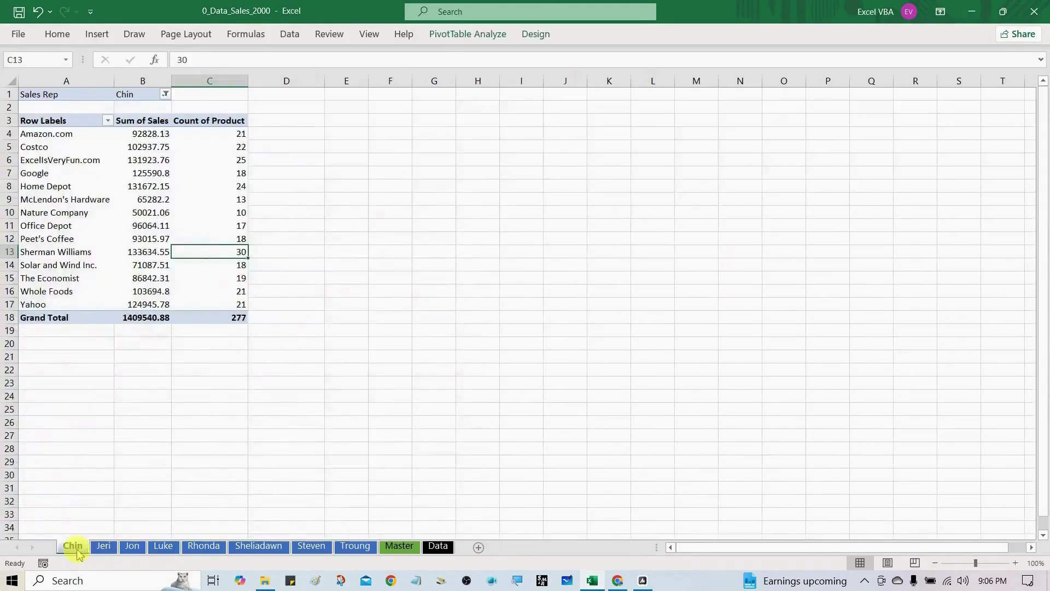
pyautogui.click(104, 546)
pyautogui.click(143, 548)
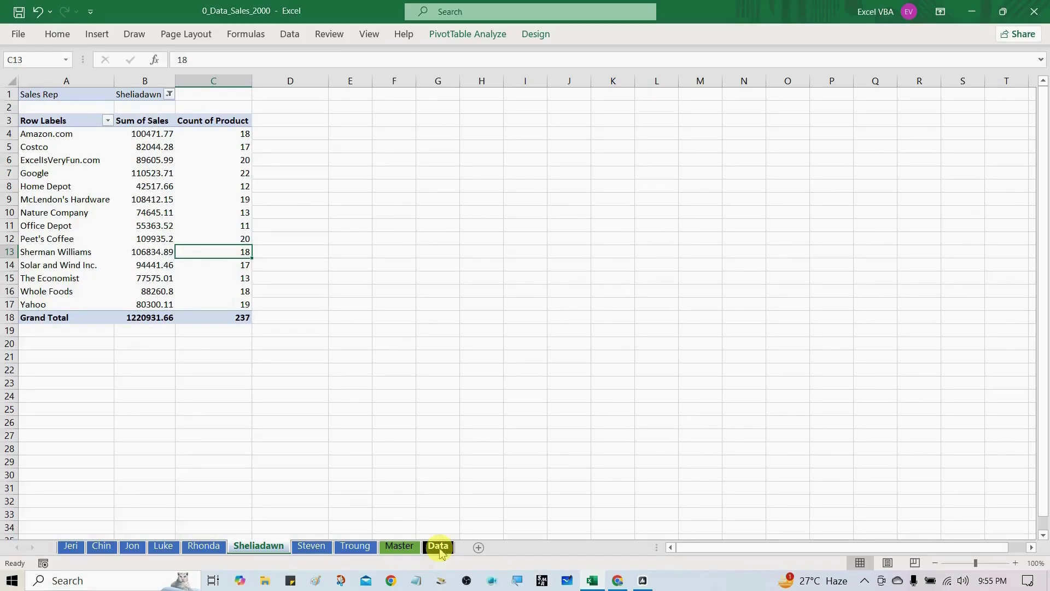
# Move the Master sheet to the very beginning of the workbook, before all the sales rep sheets.
pyautogui.click(411, 547)
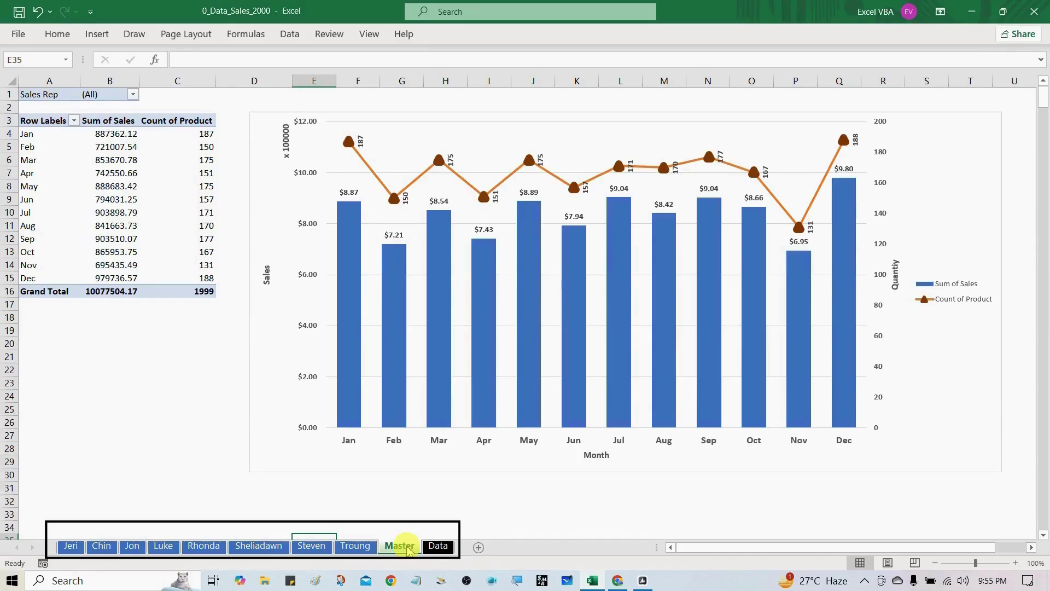
pyautogui.moveTo(407, 547); pyautogui.dragTo(208, 551)
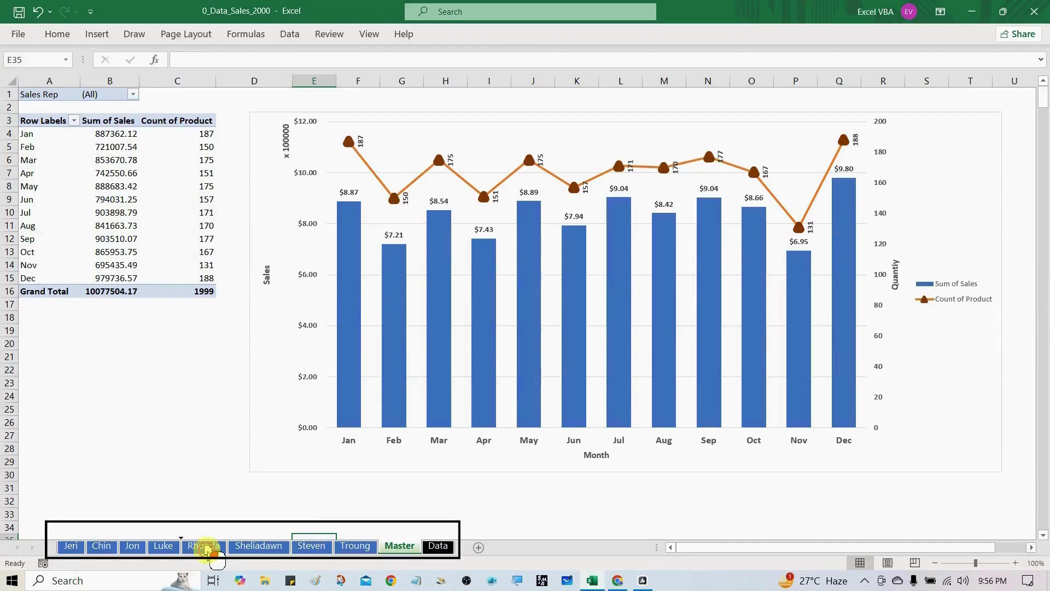
pyautogui.moveTo(205, 547); pyautogui.dragTo(79, 547)
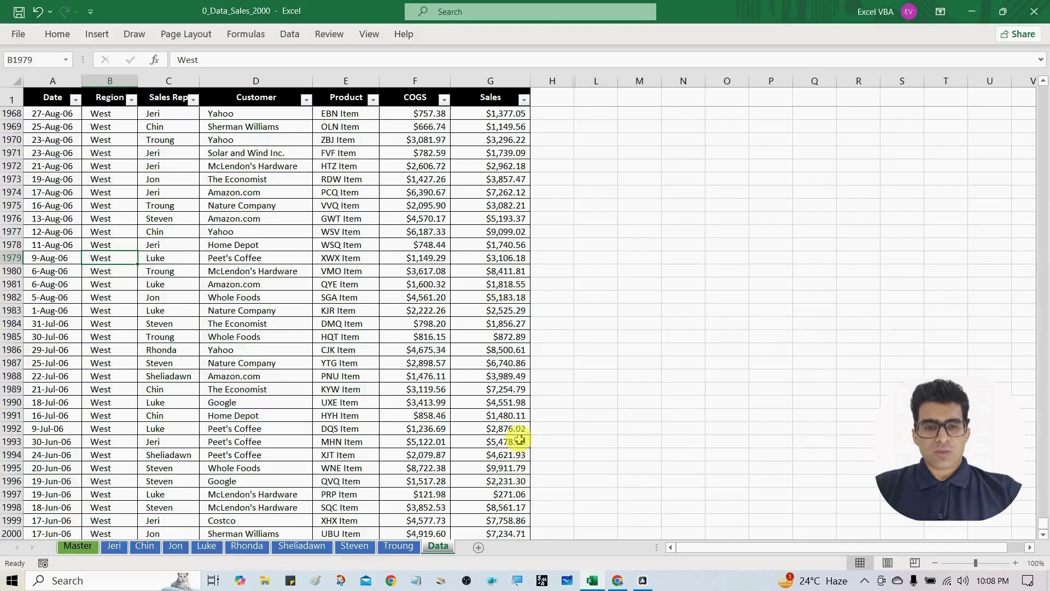
# Open the Move or Copy dialog for the Data sheet and choose 0_Data_Sales_2000.xlsx as the destination workbook.
pyautogui.click(354, 547)
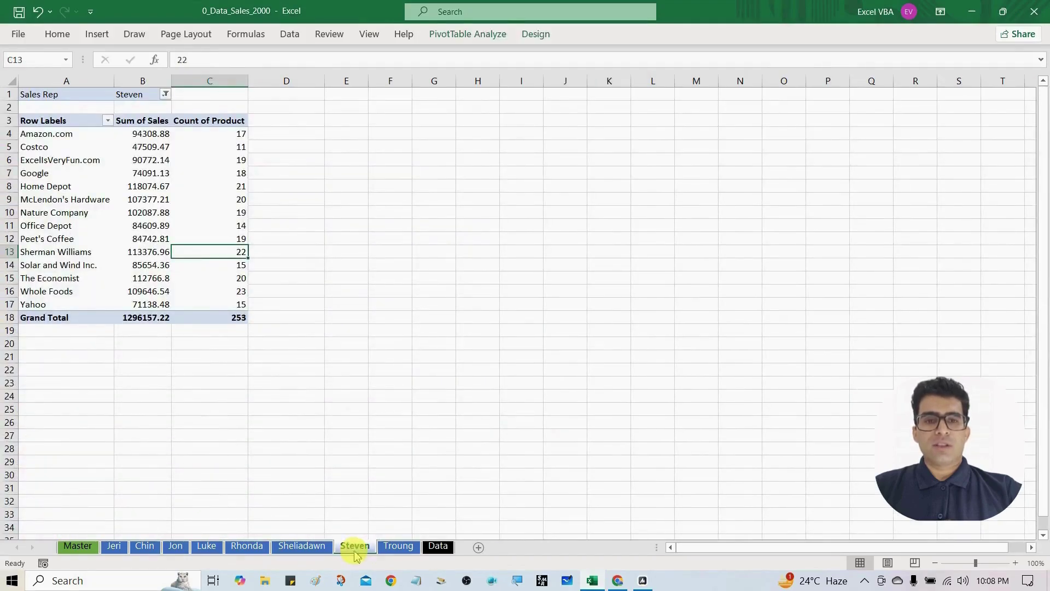
pyautogui.click(439, 547)
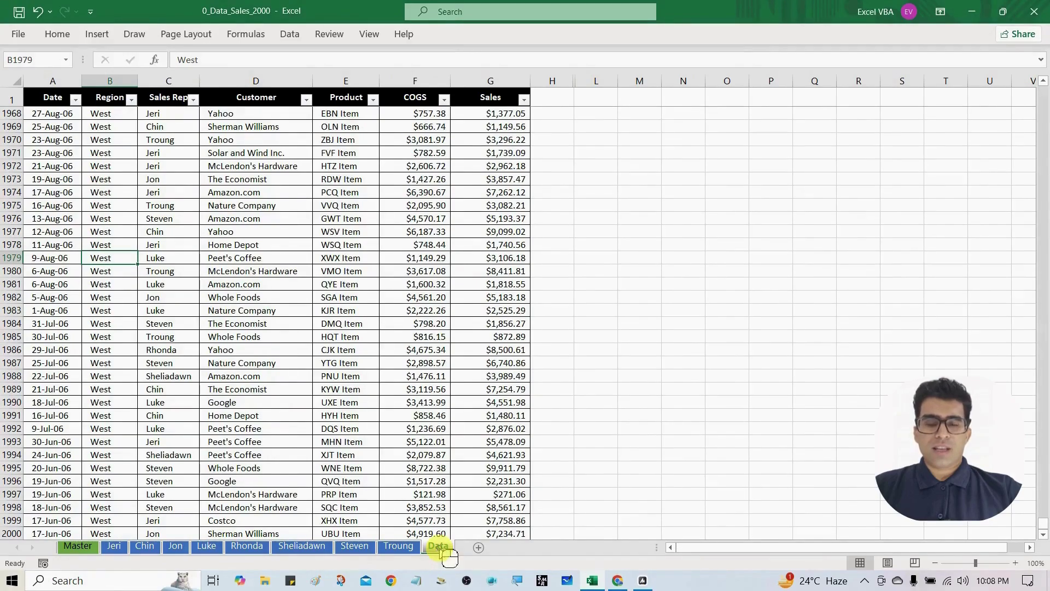
pyautogui.rightClick(440, 546)
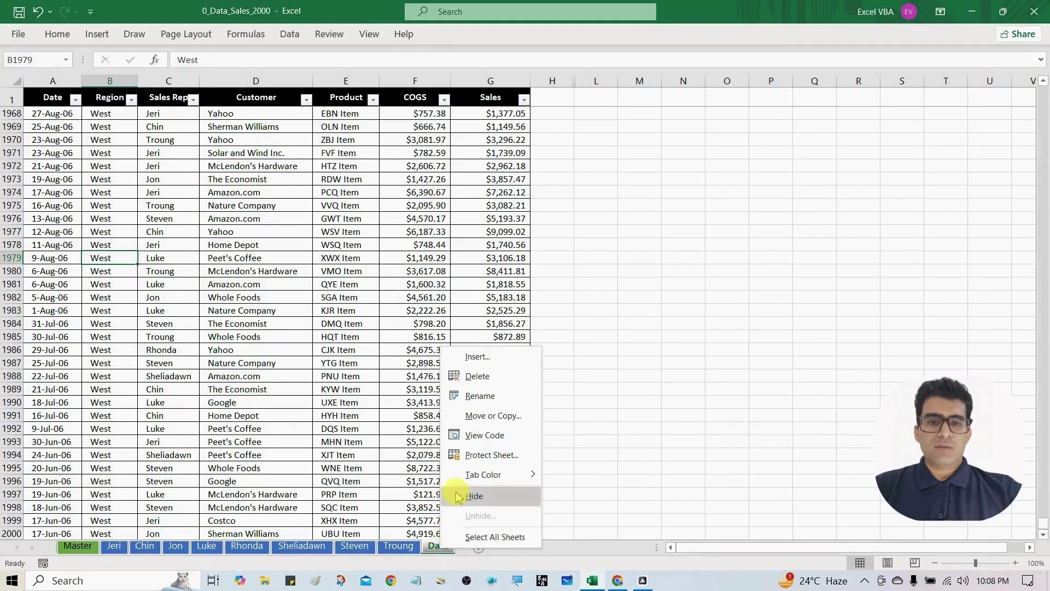
pyautogui.click(497, 421)
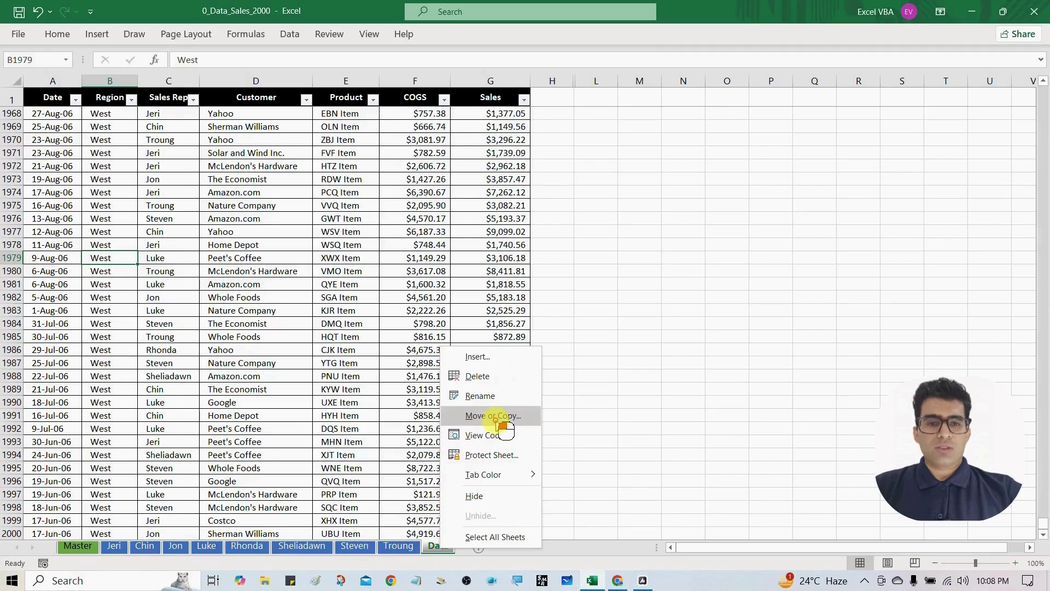
pyautogui.moveTo(560, 321); pyautogui.dragTo(596, 252)
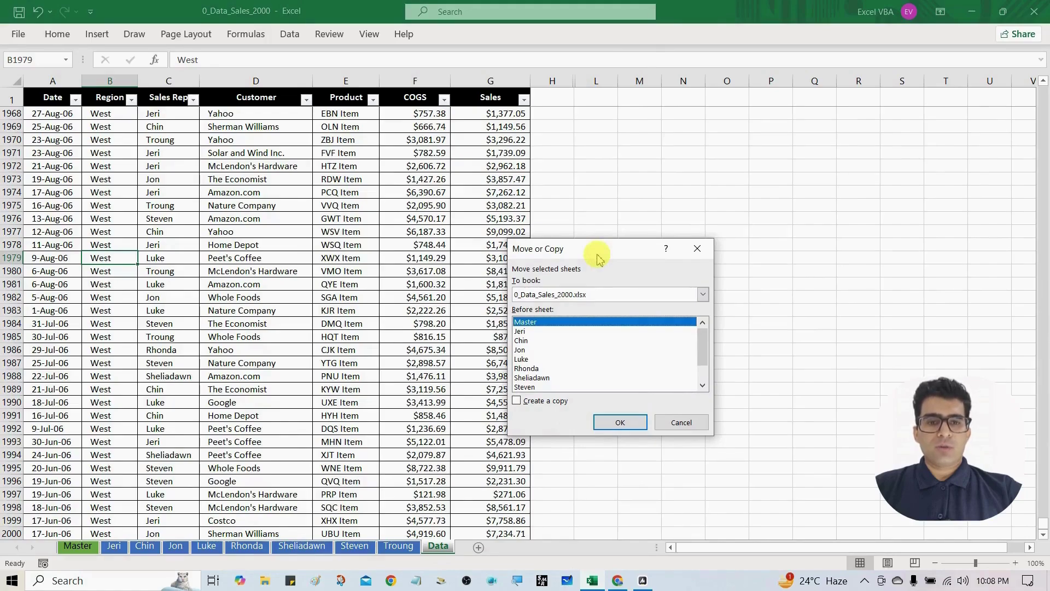
pyautogui.moveTo(597, 257); pyautogui.dragTo(601, 250)
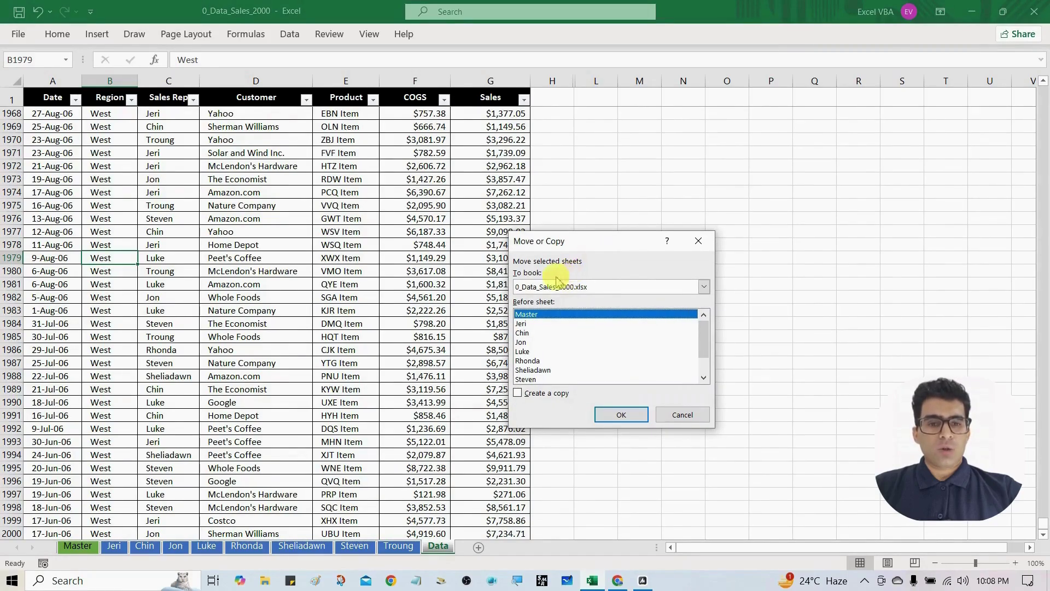
pyautogui.click(704, 288)
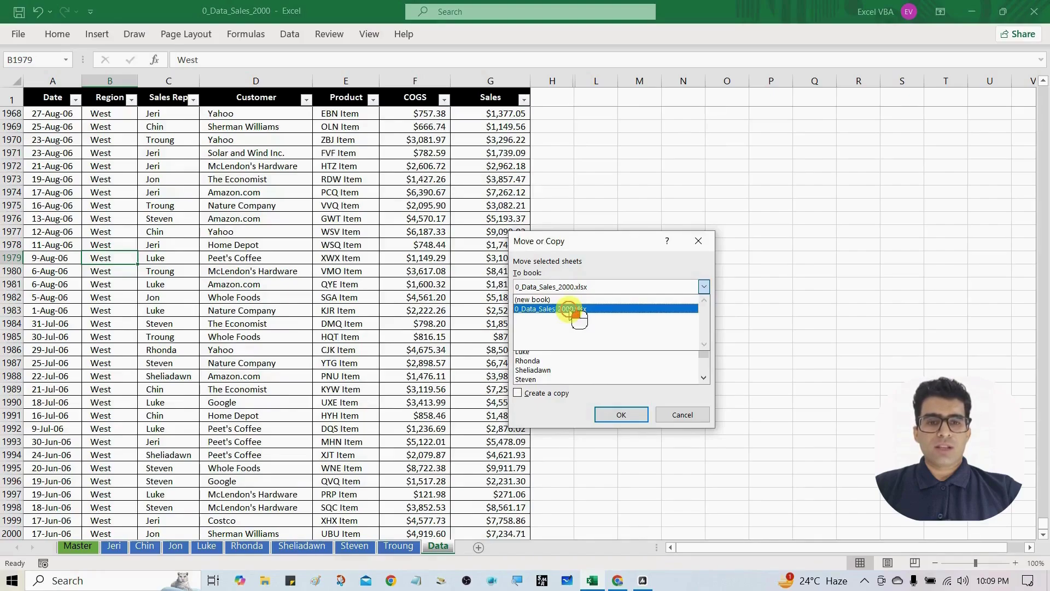
pyautogui.click(572, 309)
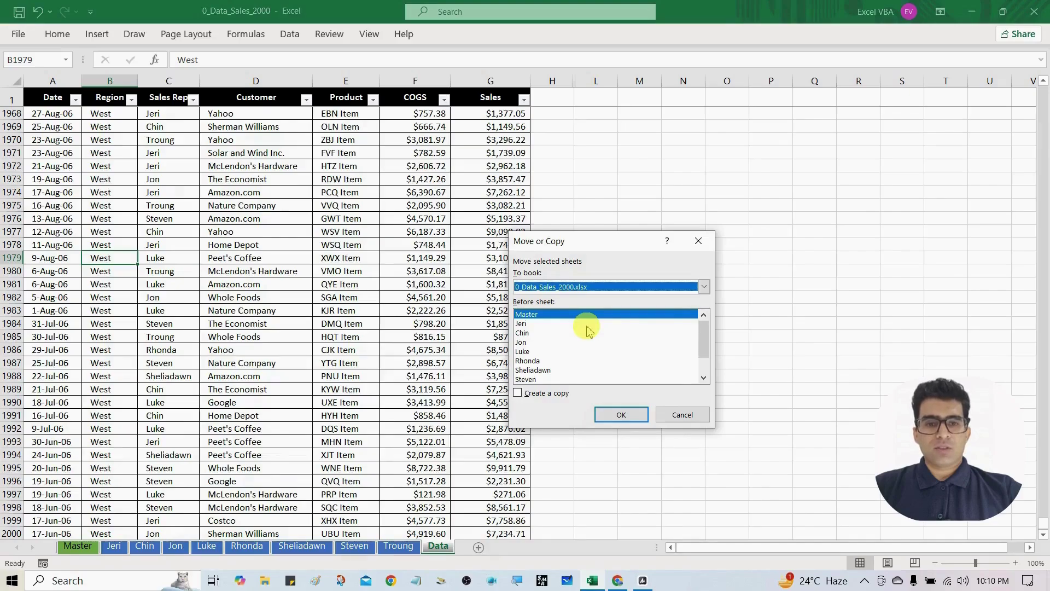
# Move the Data sheet, without copying it, to directly before the first sales rep sheet, right after Master.
pyautogui.moveTo(699, 335); pyautogui.dragTo(706, 365)
pyautogui.moveTo(706, 345); pyautogui.dragTo(704, 338)
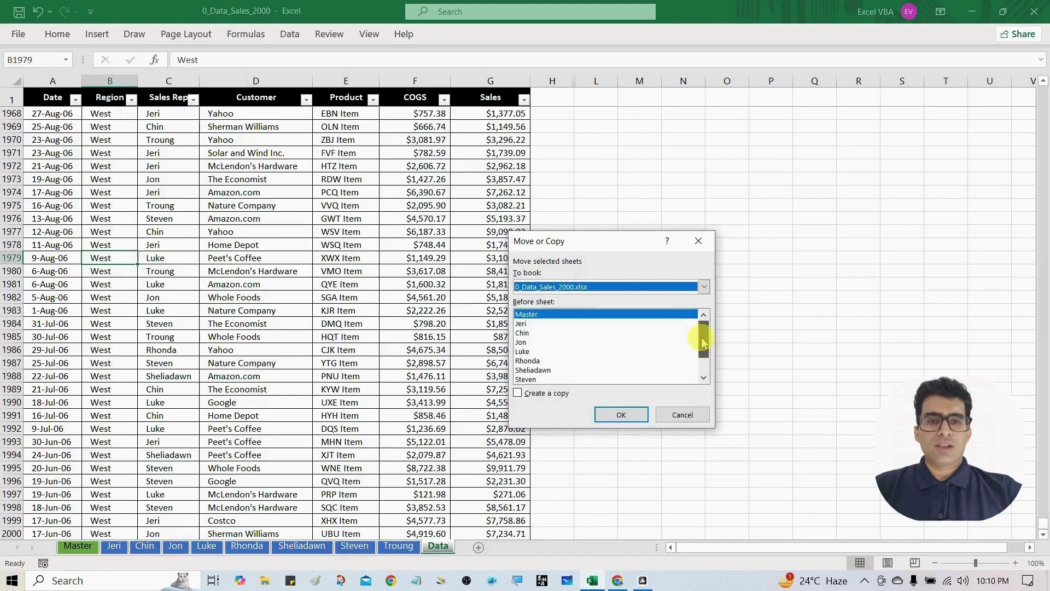
pyautogui.click(523, 324)
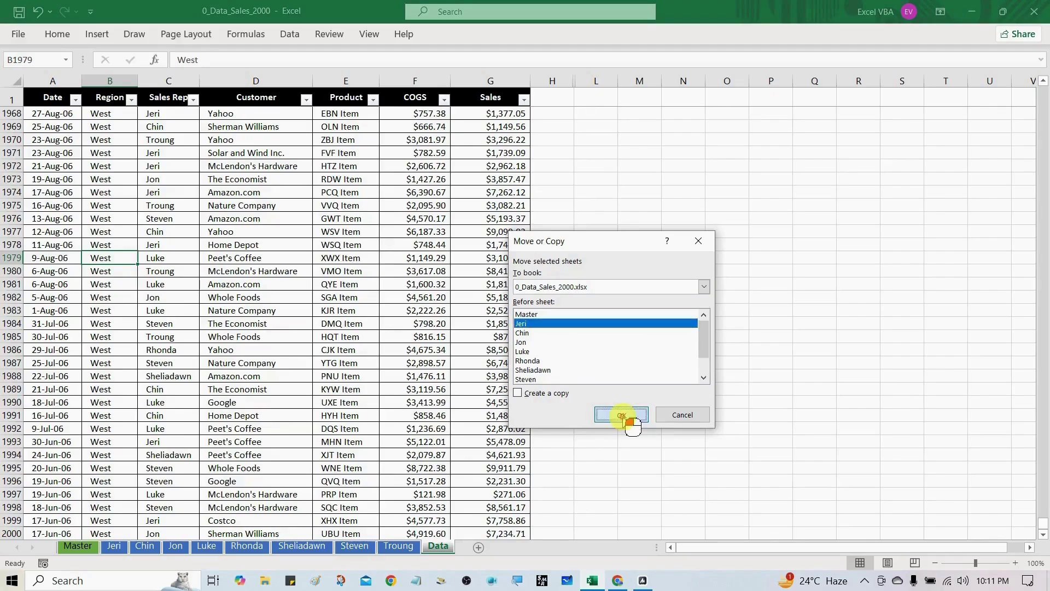
pyautogui.click(622, 415)
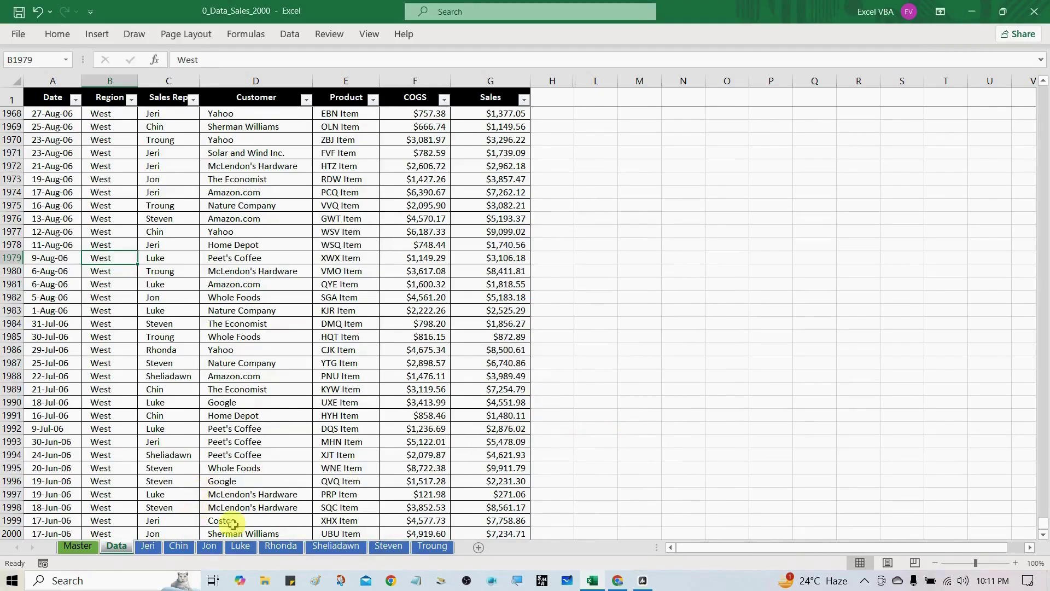